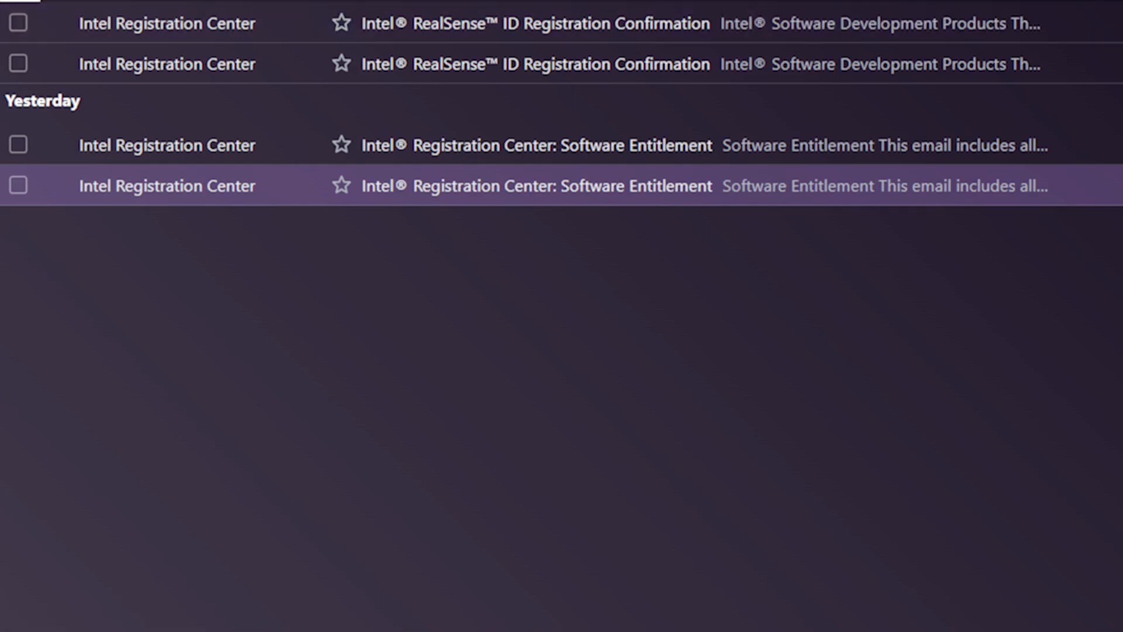
Switch to the Intel Registration Center and paste the device serial numbers into fingerprint registration for the Anti-Spoofing SW License registered 07/10/2024
click(302, 13)
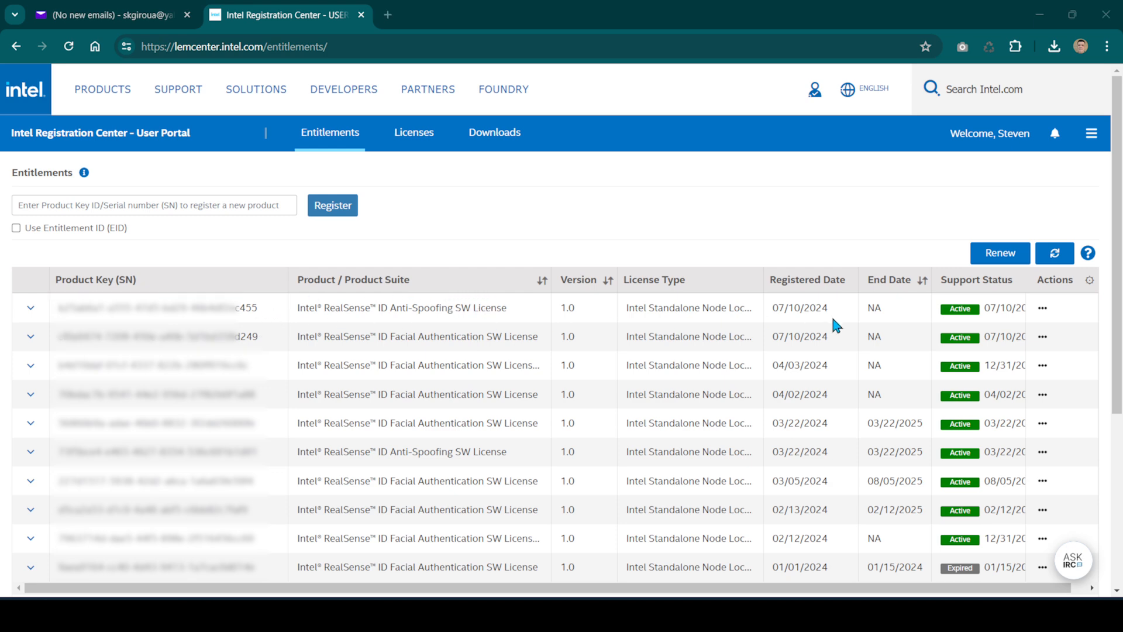
click(1043, 310)
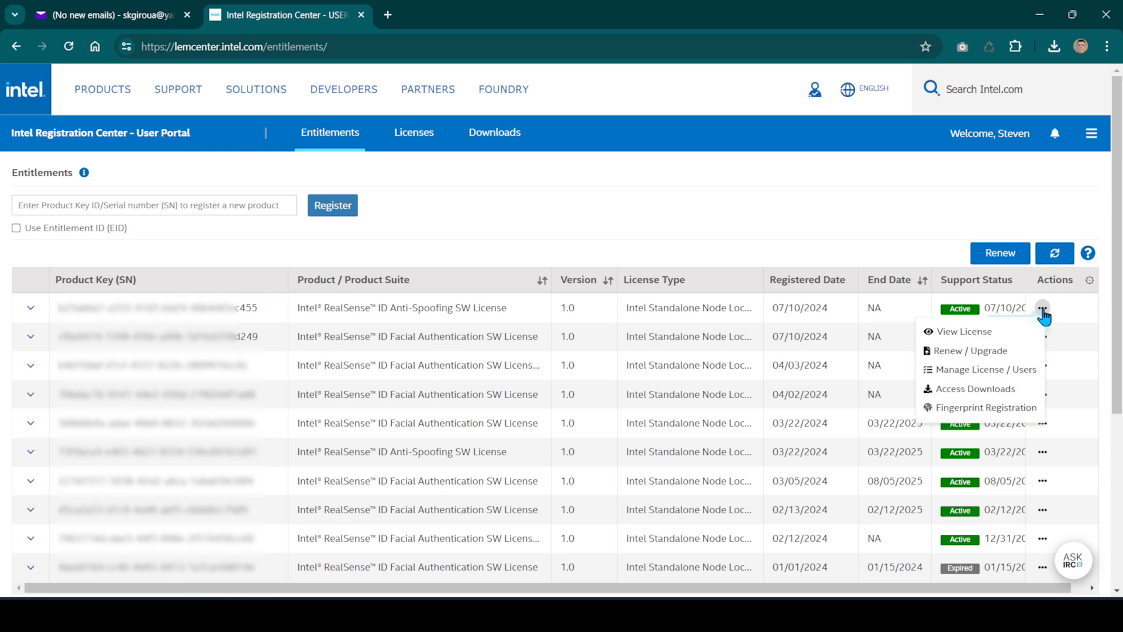
click(1029, 409)
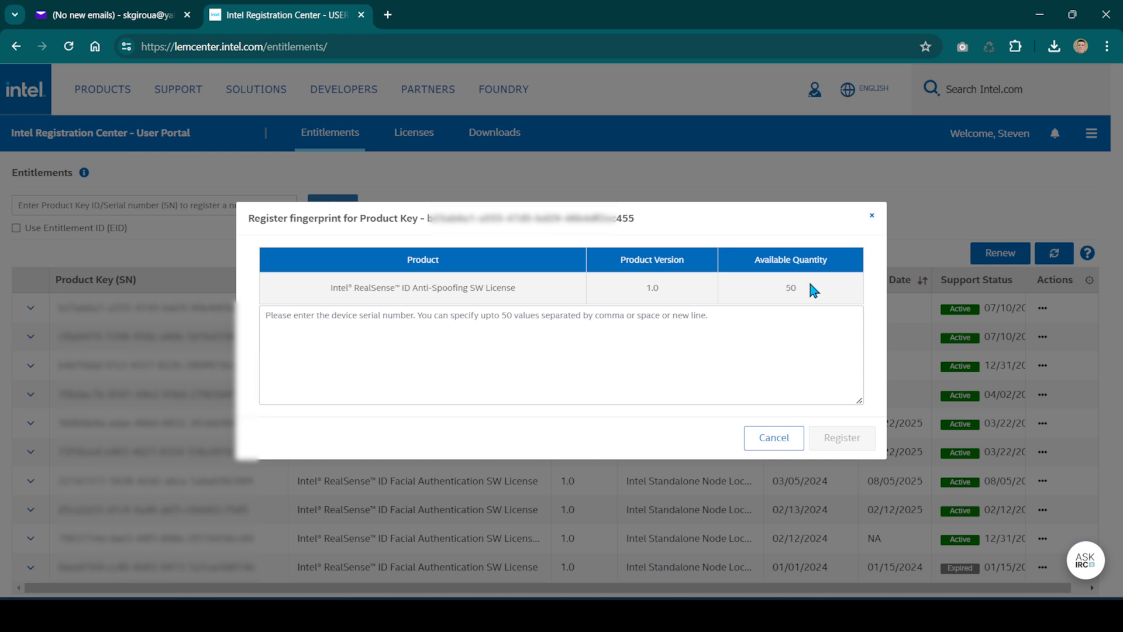
click(272, 316)
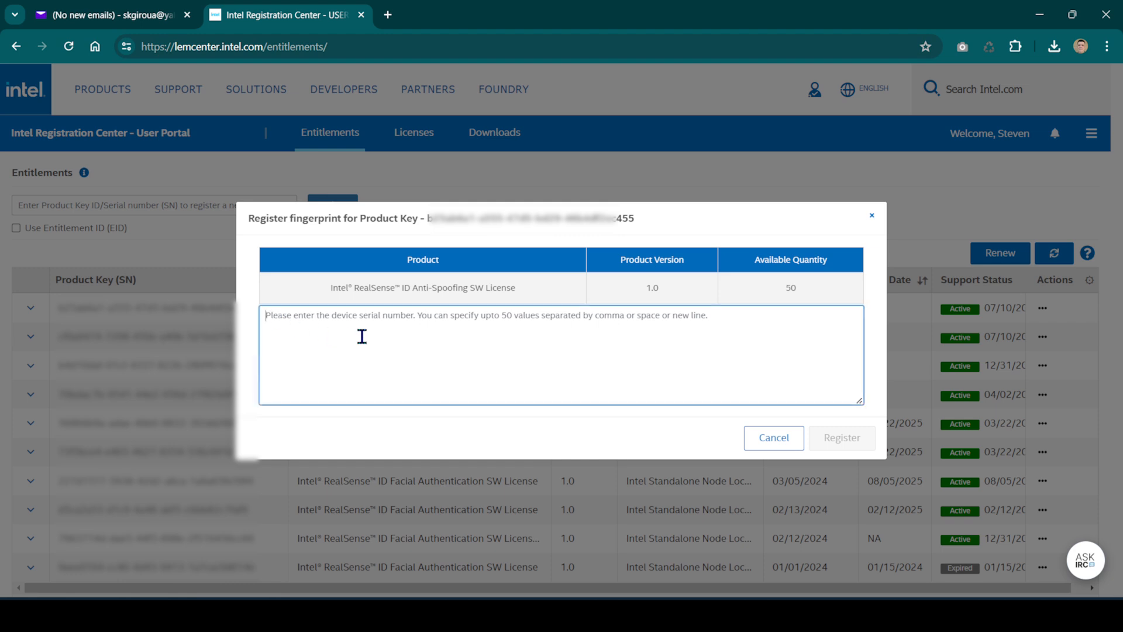
key(ctrl+v)
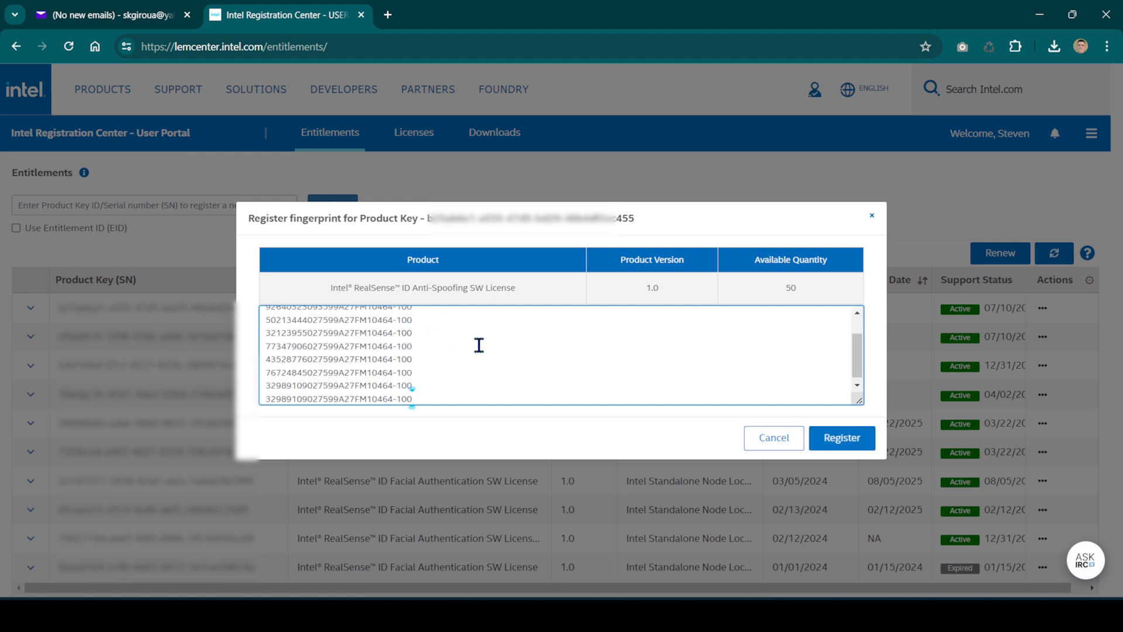
Check the pasted serial number list, including its last two entries, and submit the Anti-Spoofing fingerprint registration
scroll(472, 345, up, 1)
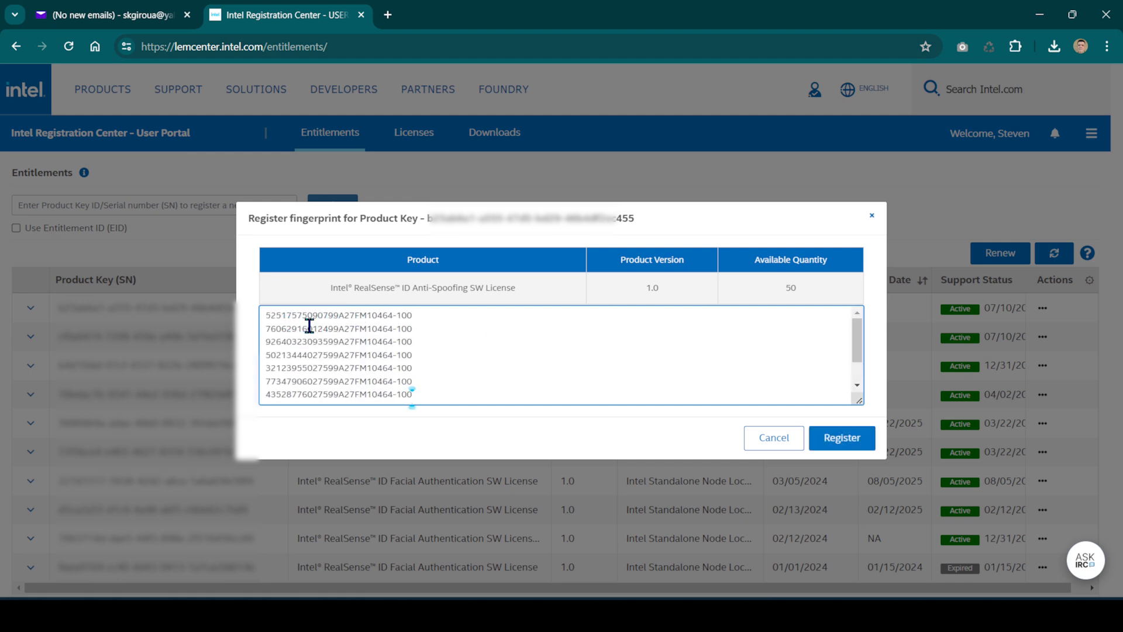
scroll(319, 333, down, 2)
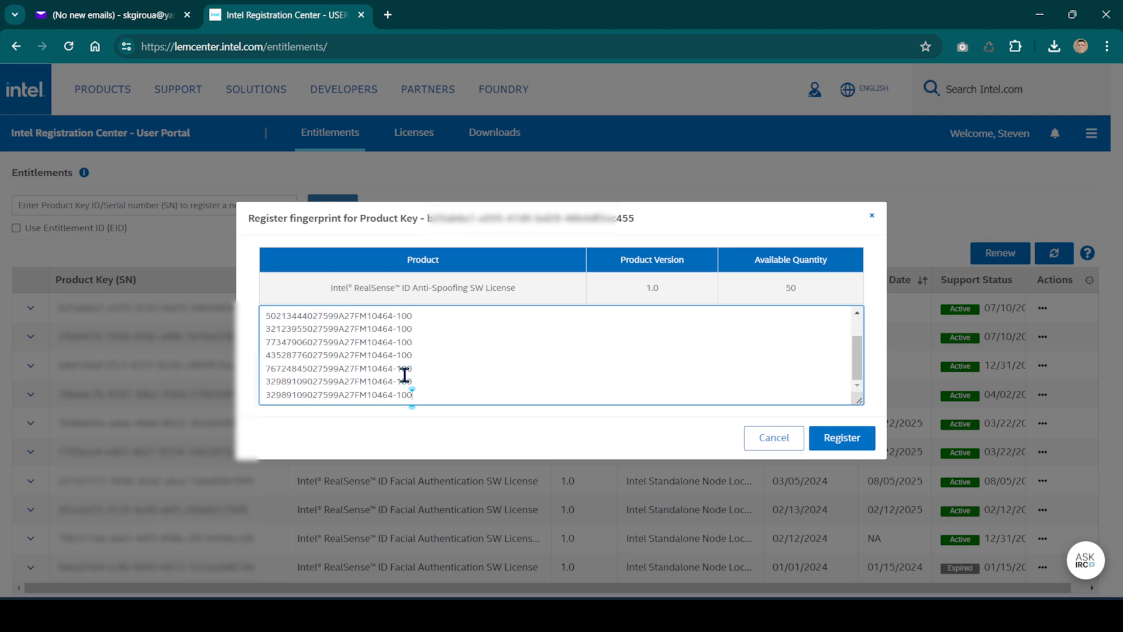
drag(433, 393, 250, 387)
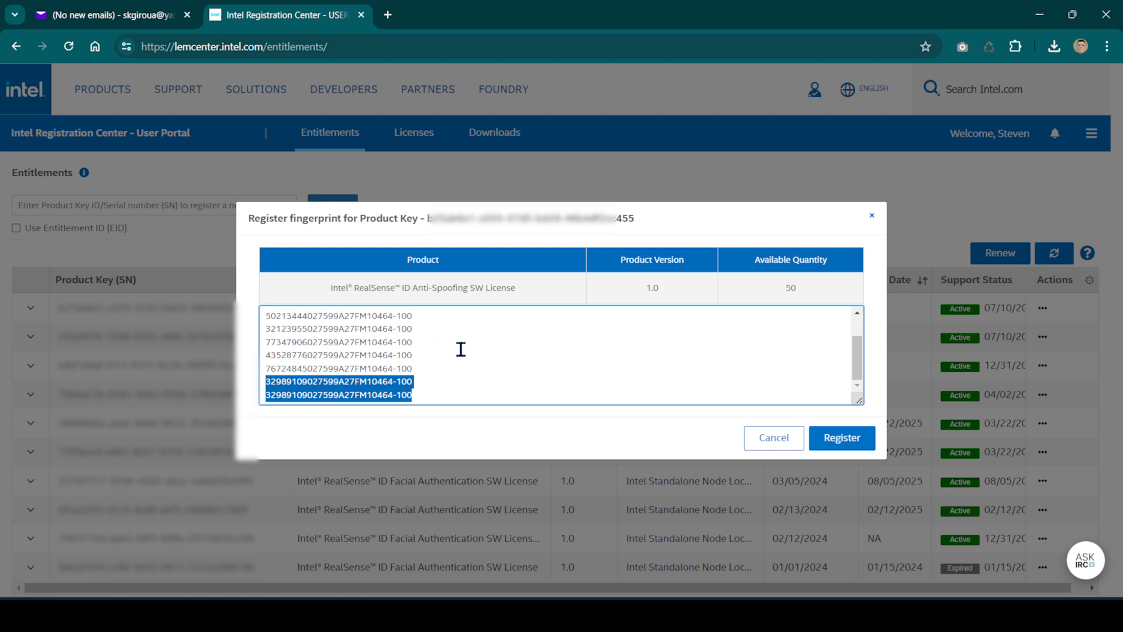
click(548, 363)
scroll(547, 362, up, 1)
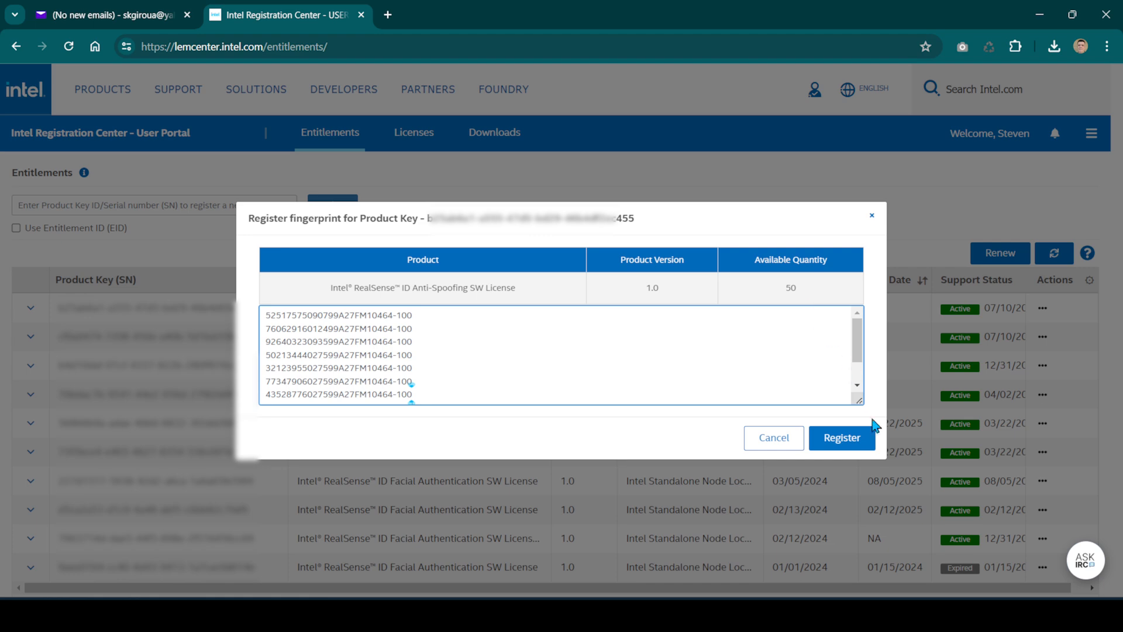
click(866, 437)
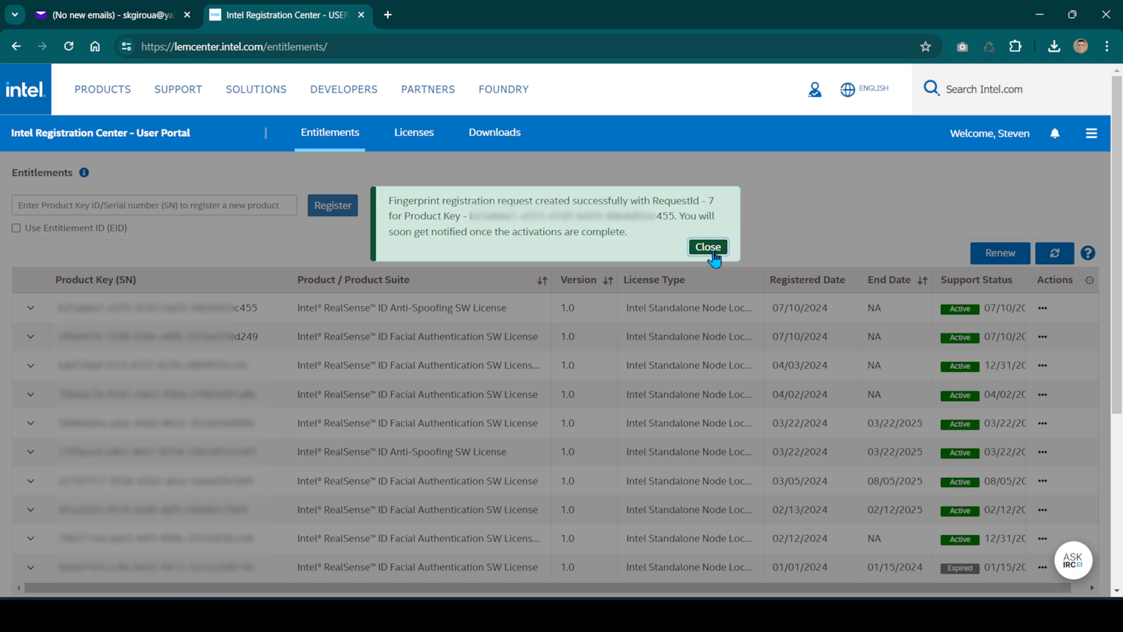
click(714, 252)
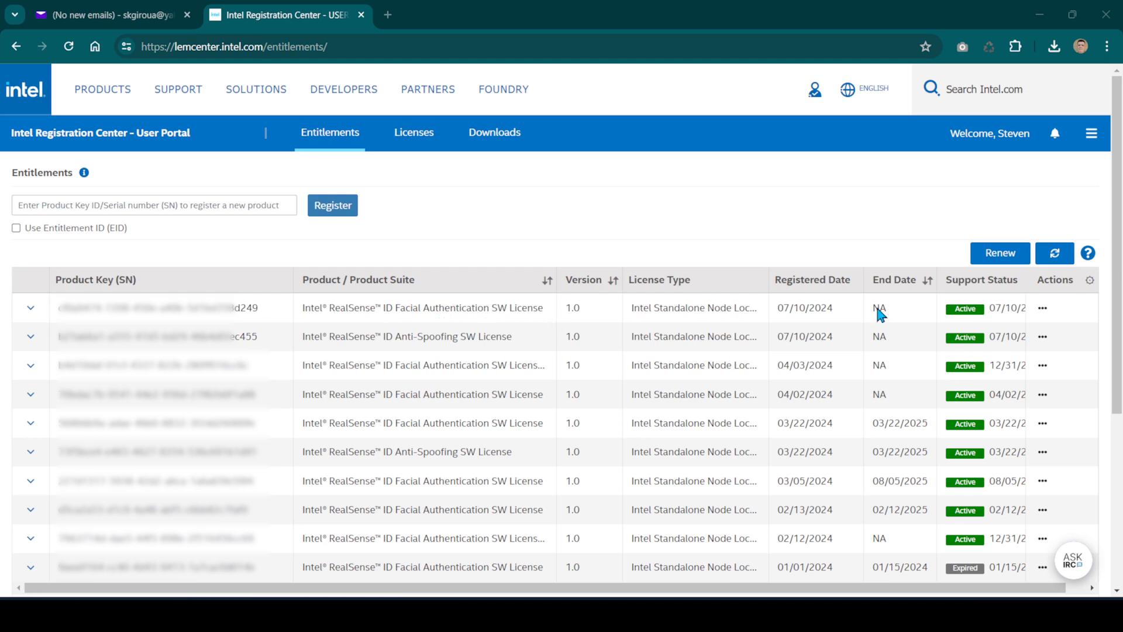
Register the fingerprint of a single device for the Facial Authentication SW License registered 07/10/2024, using the device's serial number
click(1043, 310)
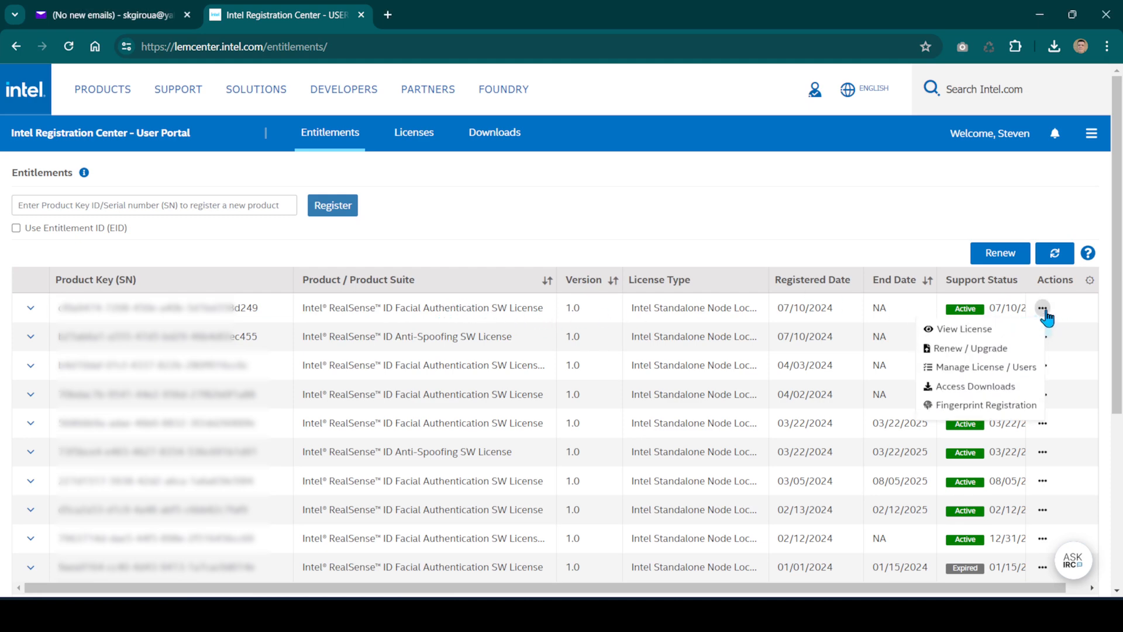
click(1025, 409)
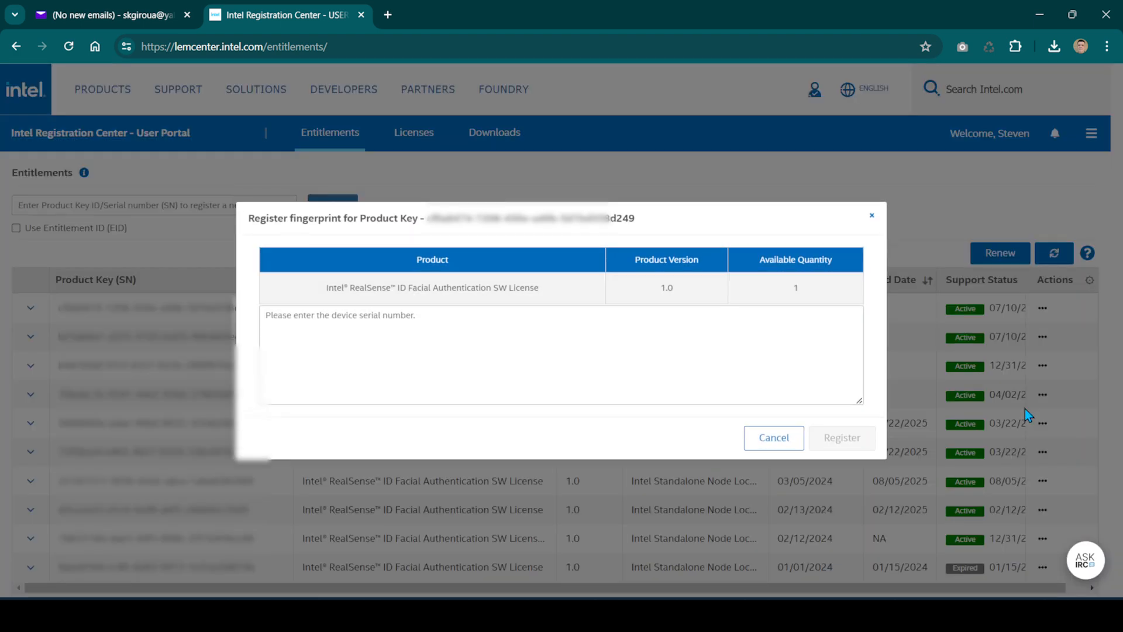
click(617, 329)
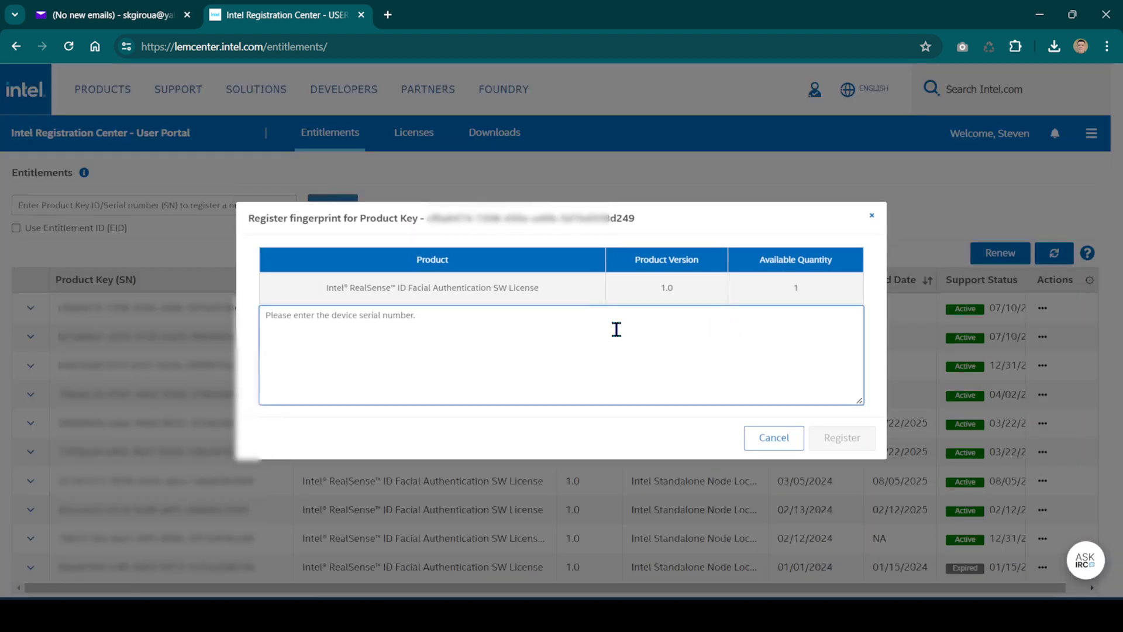
key(ctrl+v)
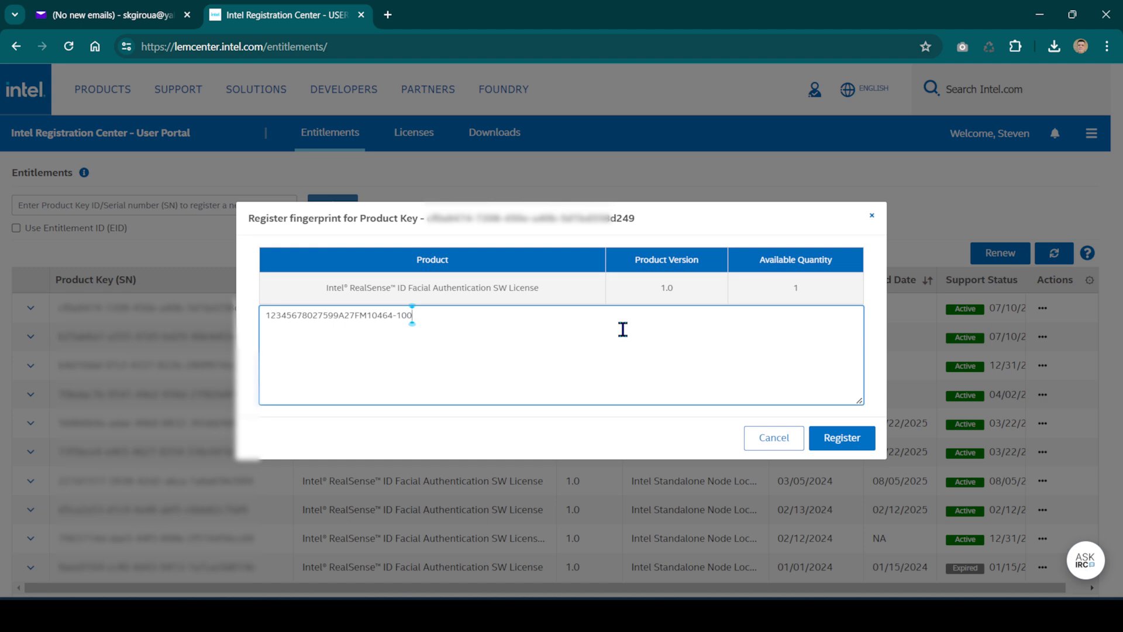
click(851, 438)
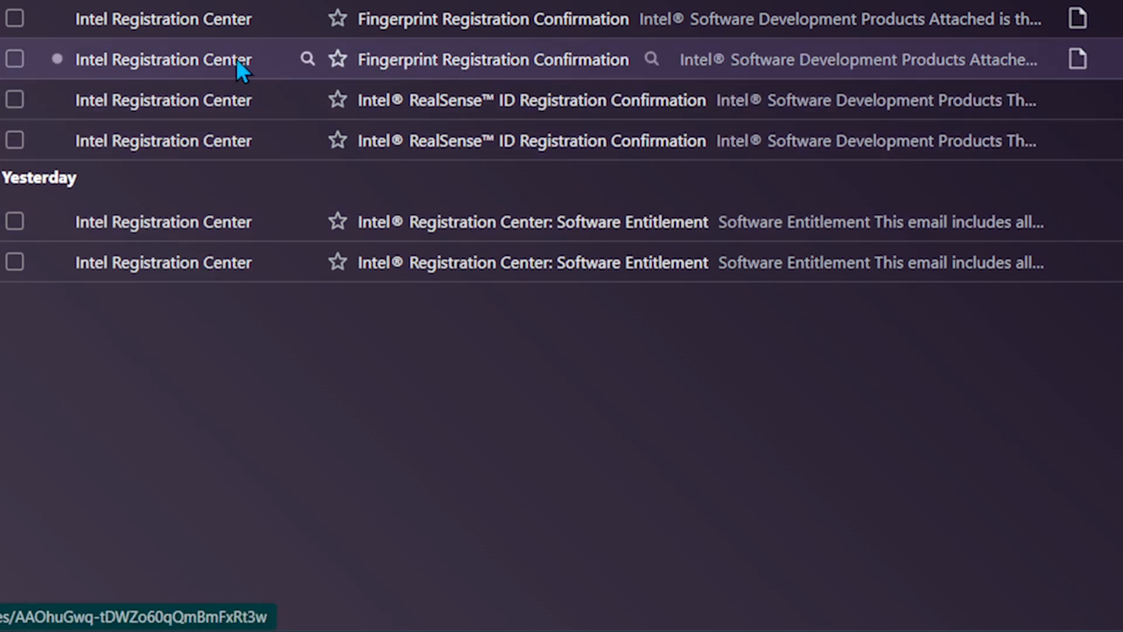
Open the Fingerprint Registration Confirmation emails from the Intel Registration Center and read the registration details
double_click(211, 59)
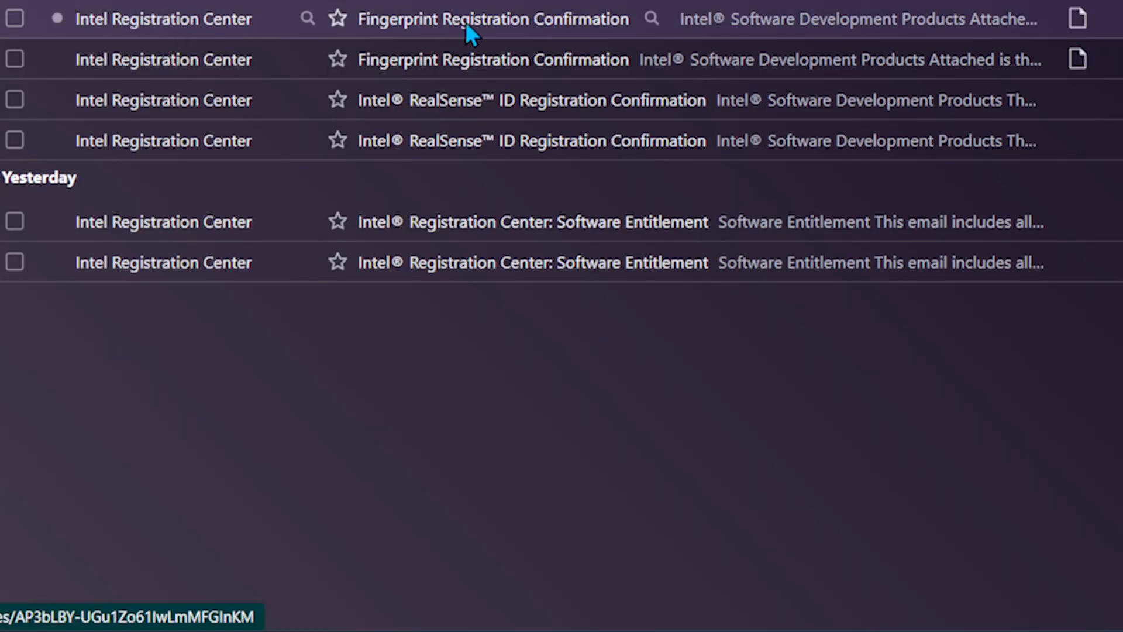
click(464, 22)
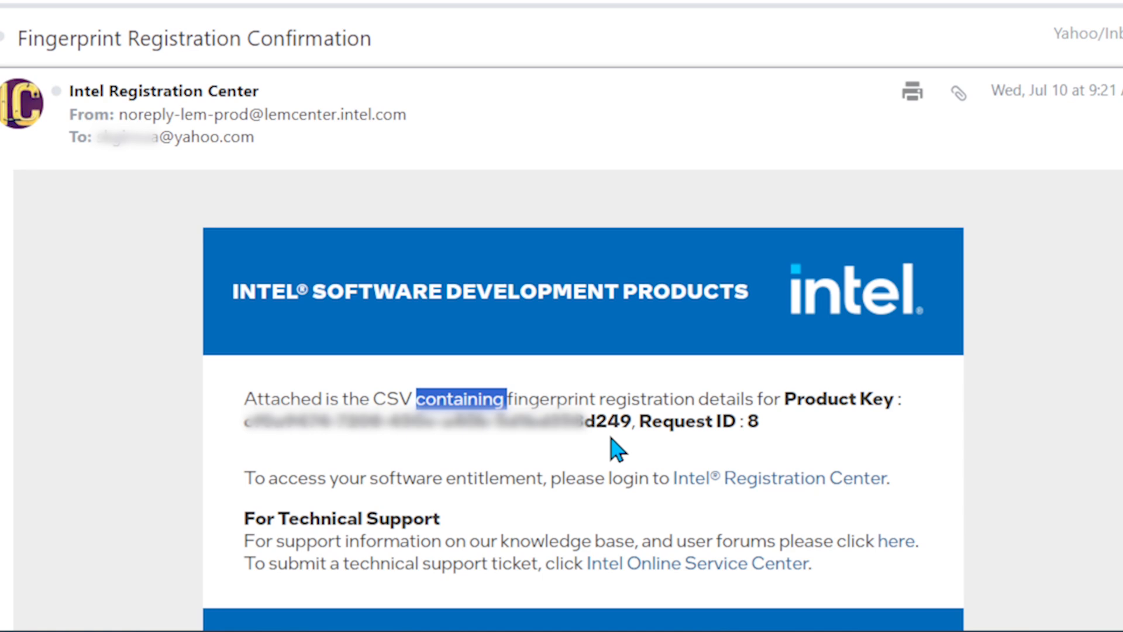
scroll(615, 450, down, 5)
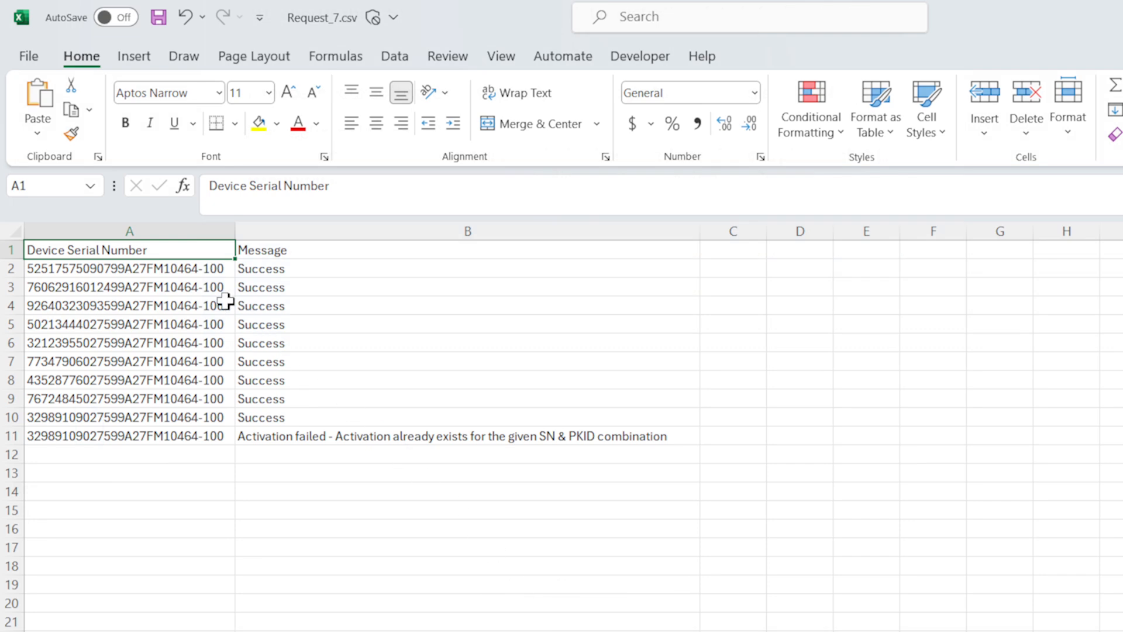
Review the result message for each device serial number in Request_7.csv, particularly rows 10 and 11, and in row 2 of Request_8.csv
drag(212, 268, 211, 389)
drag(223, 422, 250, 431)
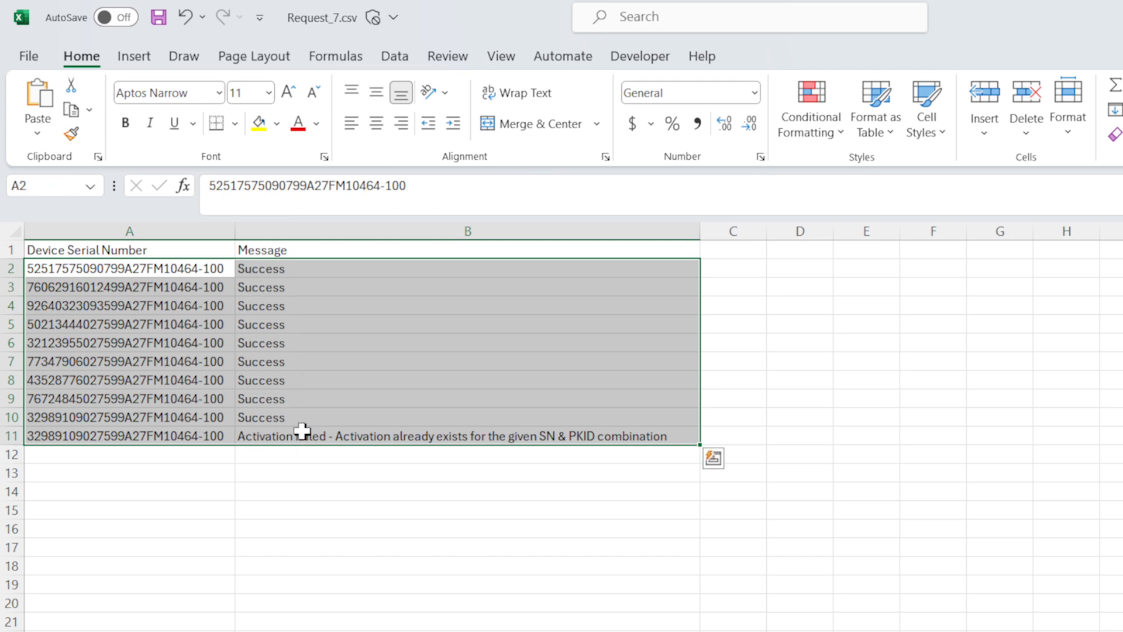
drag(137, 417, 143, 433)
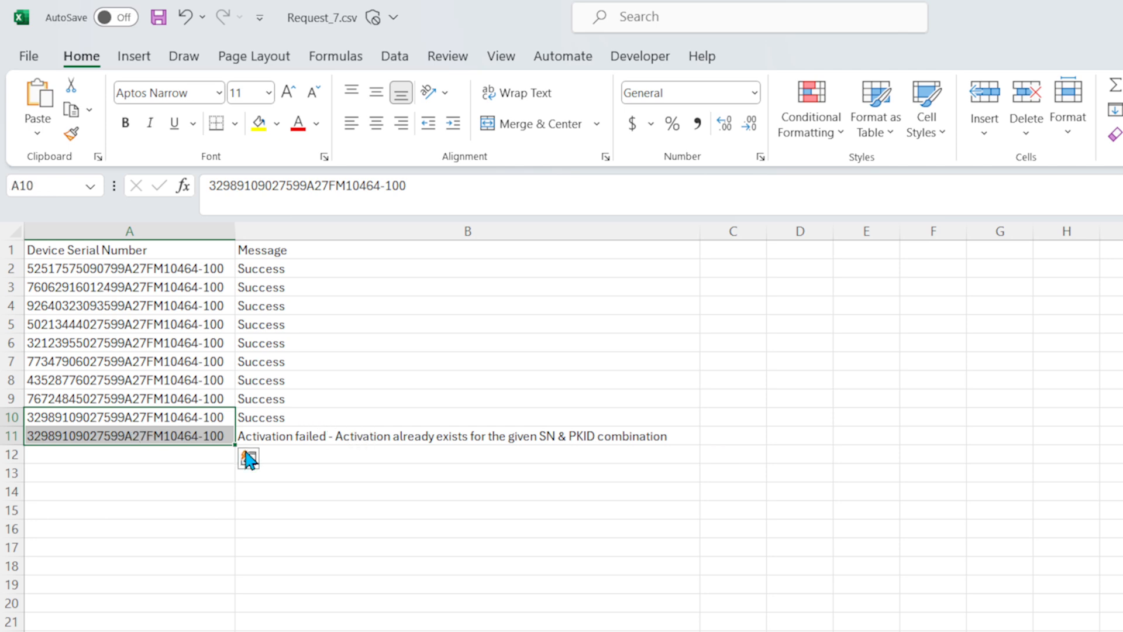
click(142, 436)
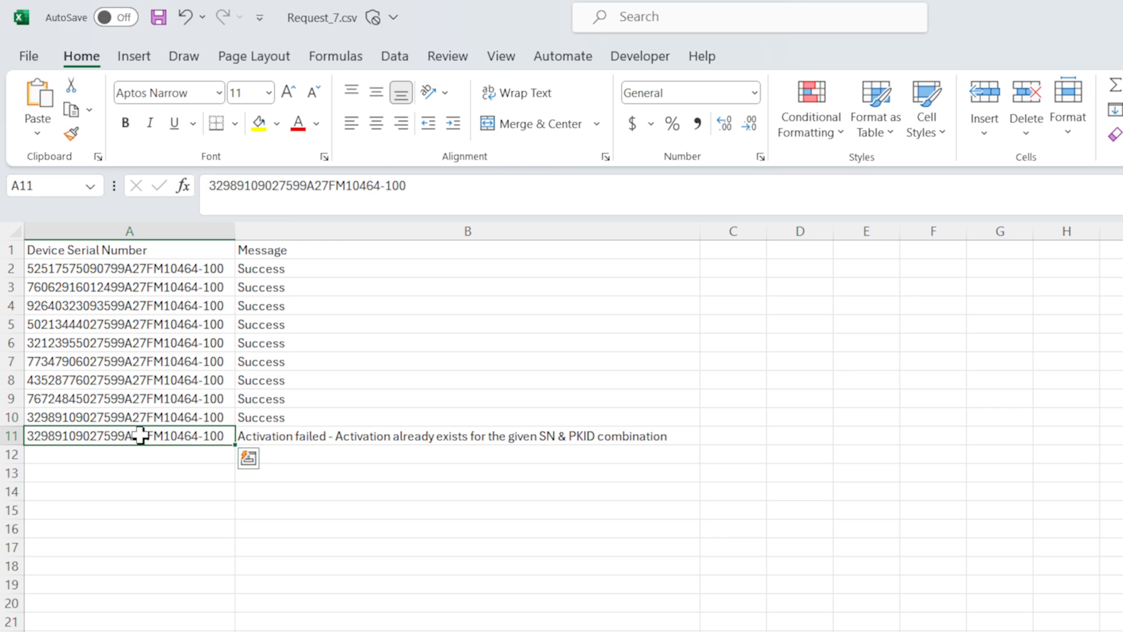
click(462, 437)
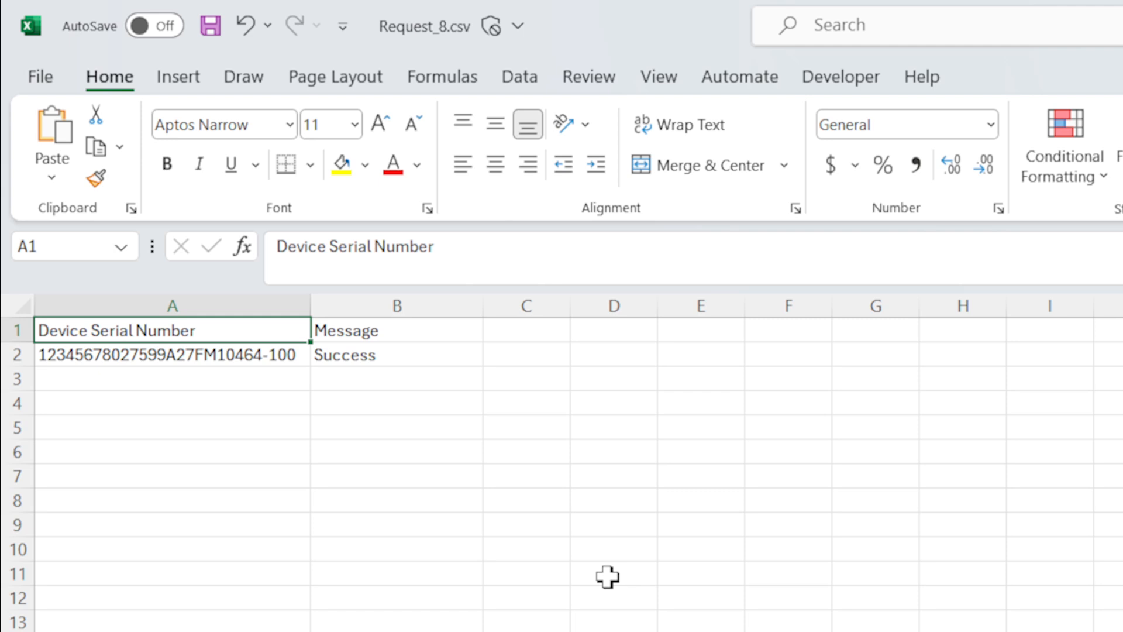
click(84, 357)
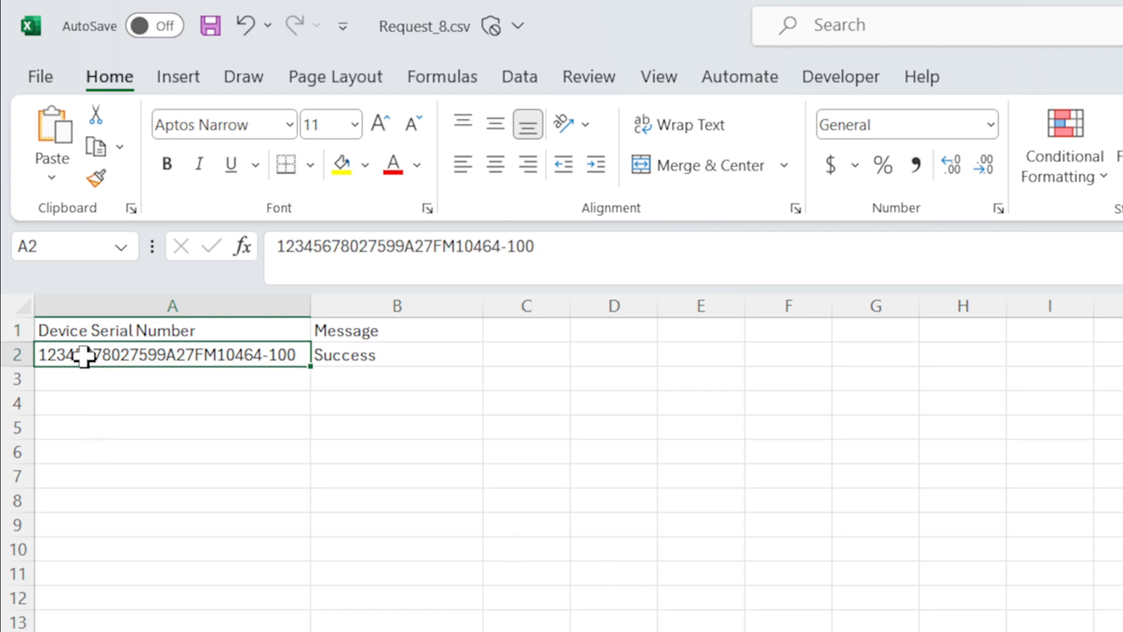
click(427, 356)
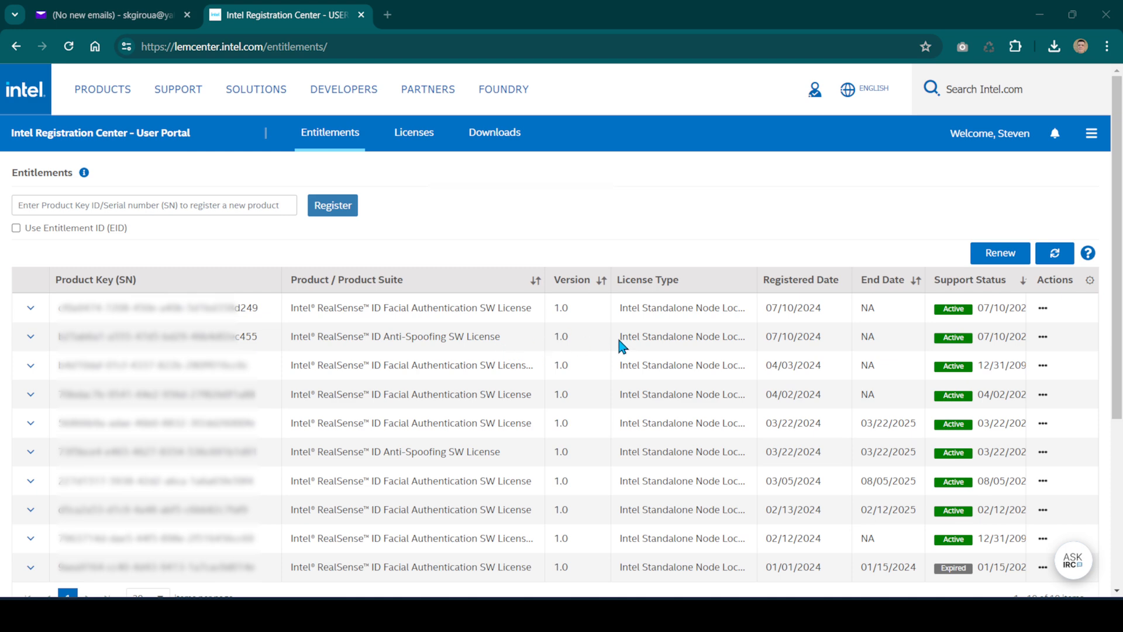
Check the Anti-Spoofing license's available fingerprint quantity and the actions offered for the Facial Authentication license, both registered 07/10/2024
click(1043, 339)
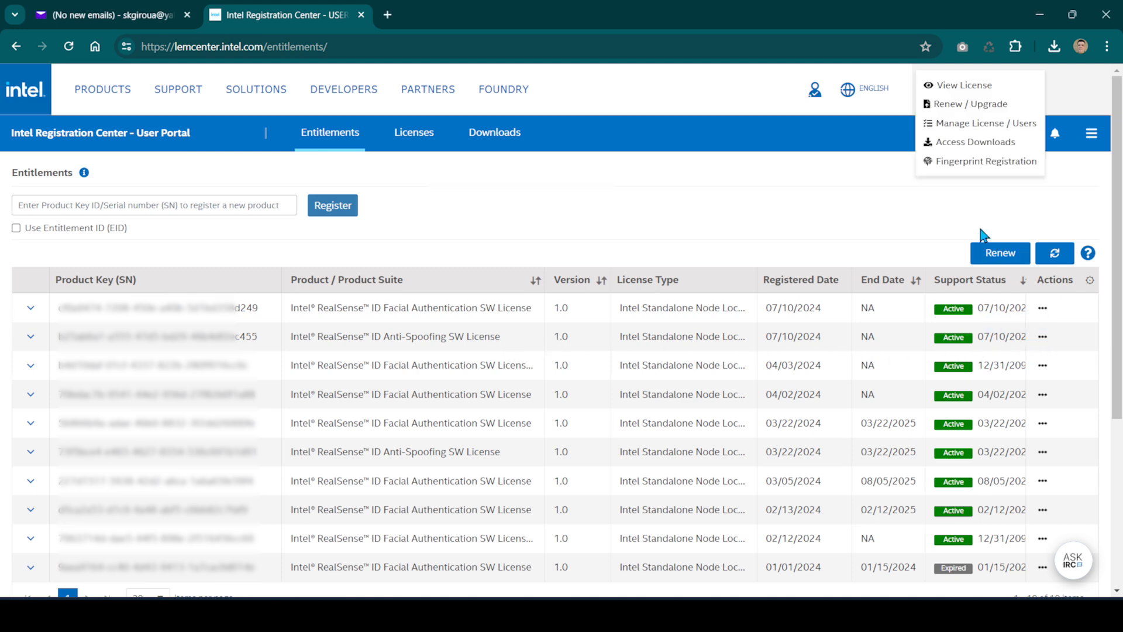
click(982, 166)
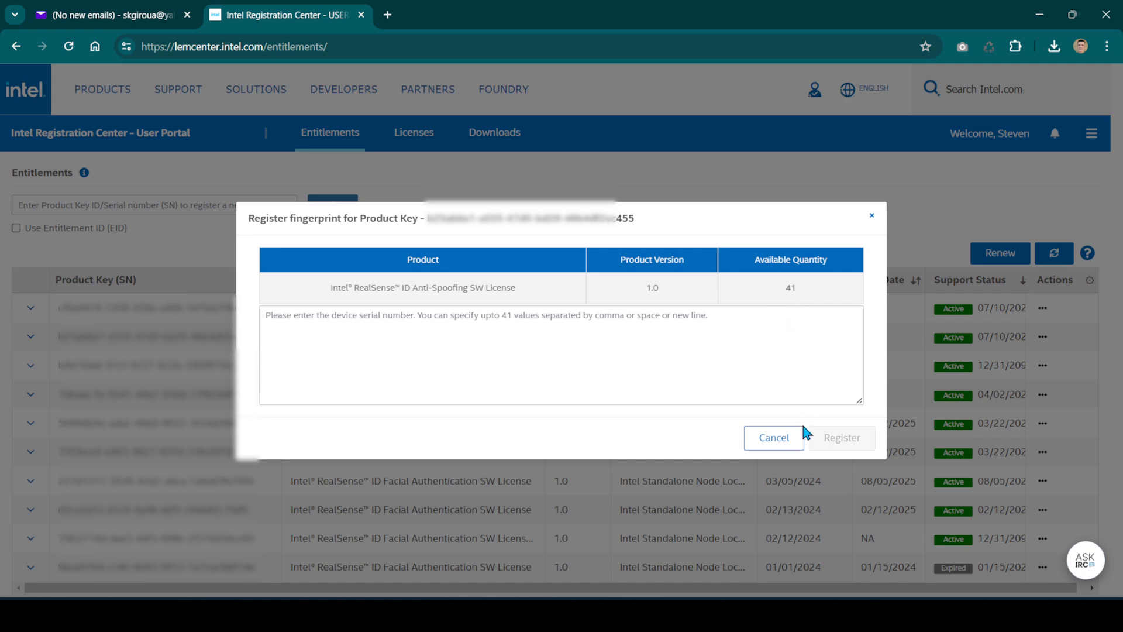
click(789, 446)
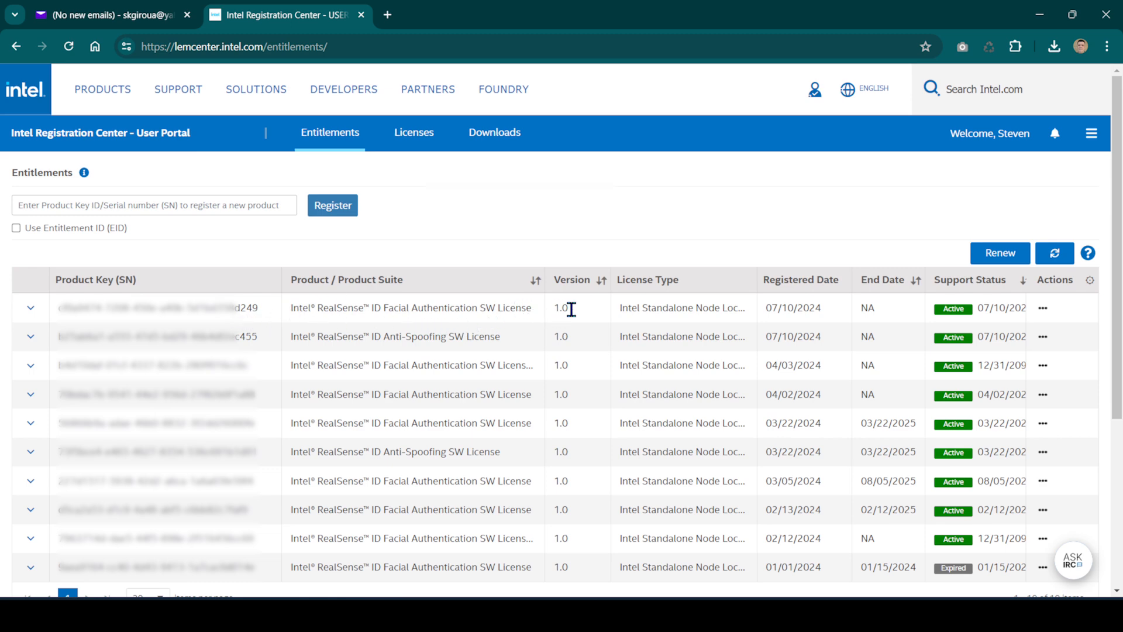
click(1042, 309)
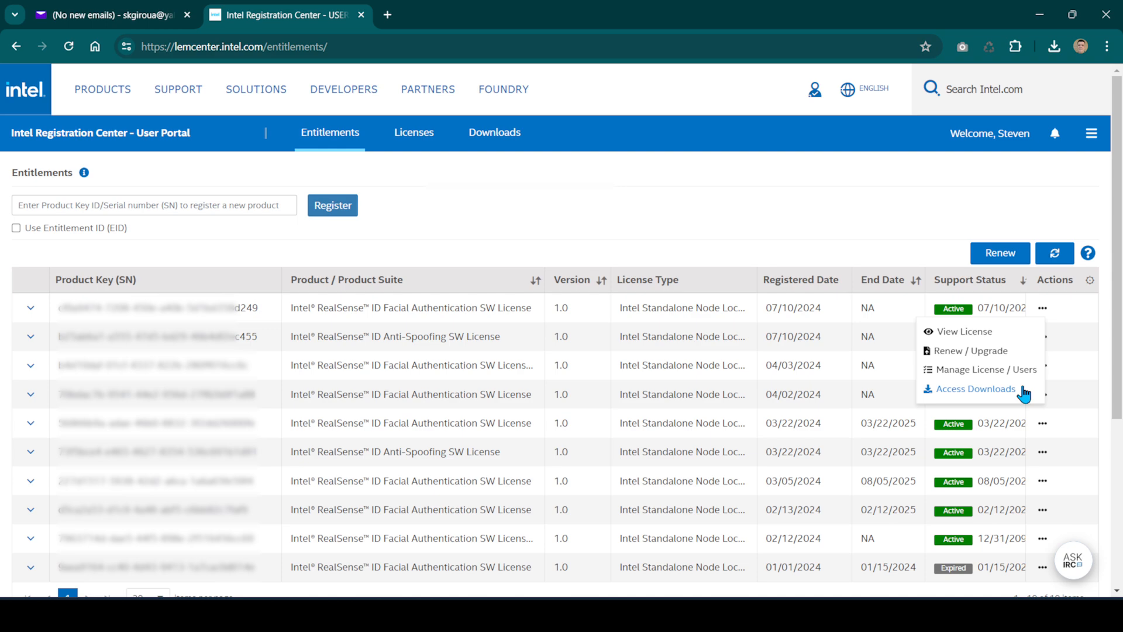
click(890, 224)
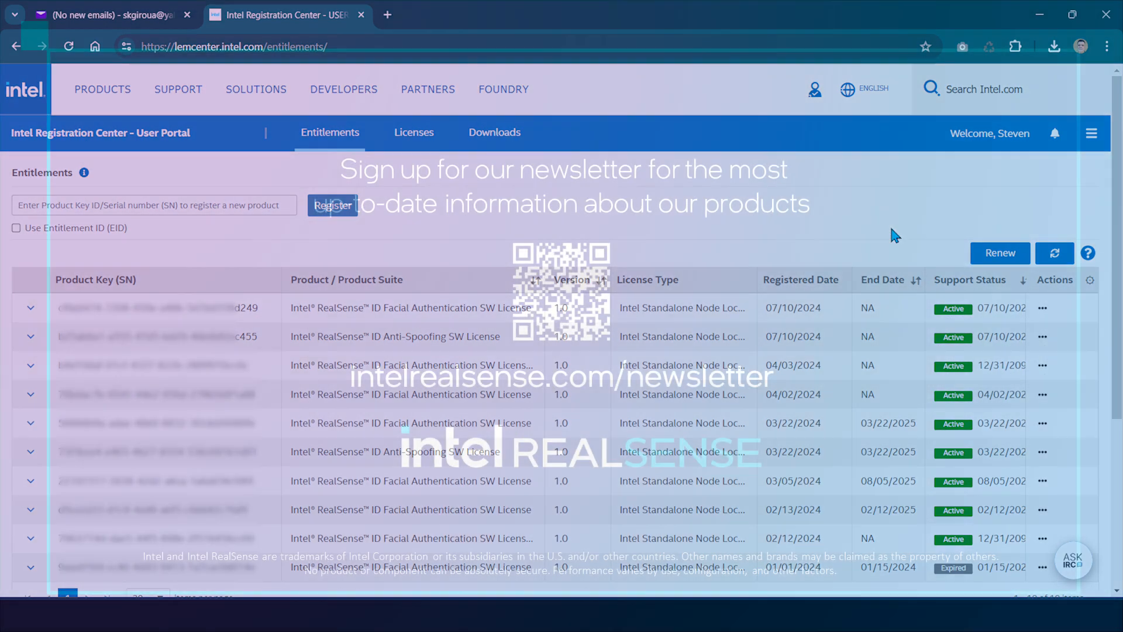